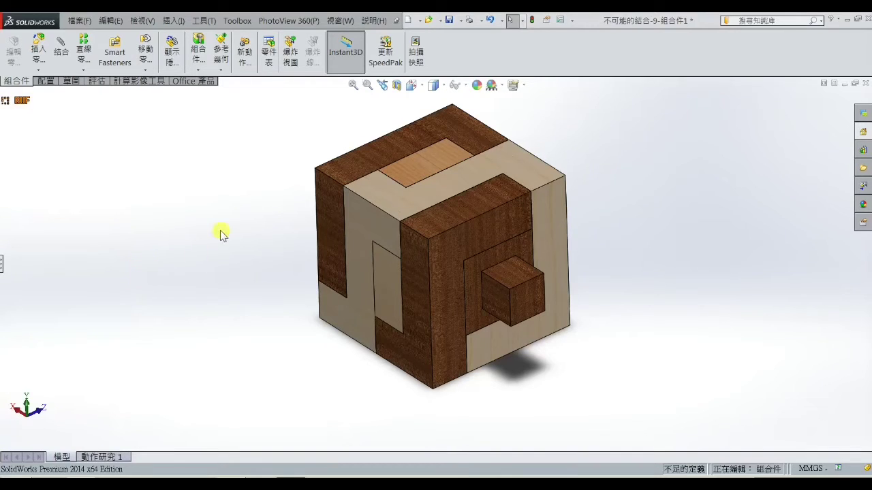
Orbit the burr cube through right-side and frontal views, then tip it to show the underside
mouse_move(266, 311)
middle_down()
mouse_move(421, 230)
mouse_move(434, 247)
mouse_move(468, 249)
mouse_move(340, 226)
mouse_move(290, 257)
mouse_move(269, 323)
mouse_move(274, 331)
mouse_move(305, 289)
mouse_move(350, 293)
mouse_move(274, 311)
mouse_move(283, 344)
middle_up()
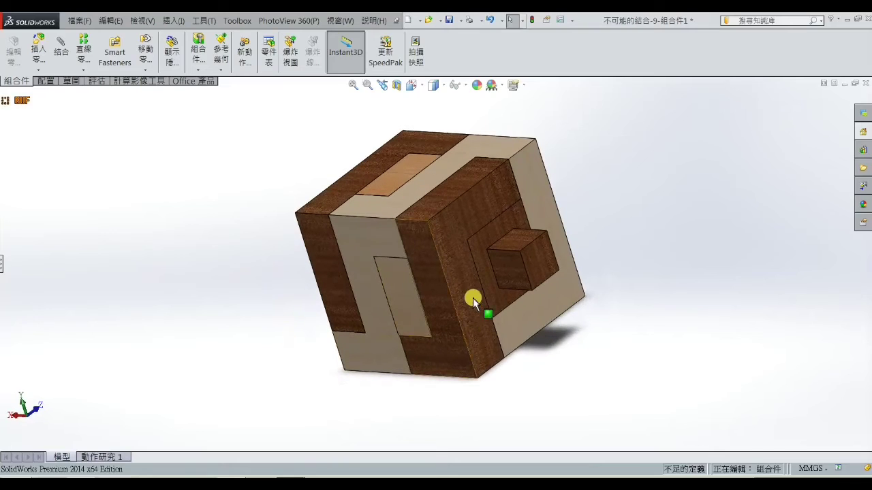
mouse_move(449, 285)
middle_down()
mouse_move(455, 249)
mouse_move(475, 274)
mouse_move(500, 258)
mouse_move(498, 229)
mouse_move(431, 237)
mouse_move(418, 254)
mouse_move(441, 252)
mouse_move(445, 269)
mouse_move(468, 249)
middle_up()
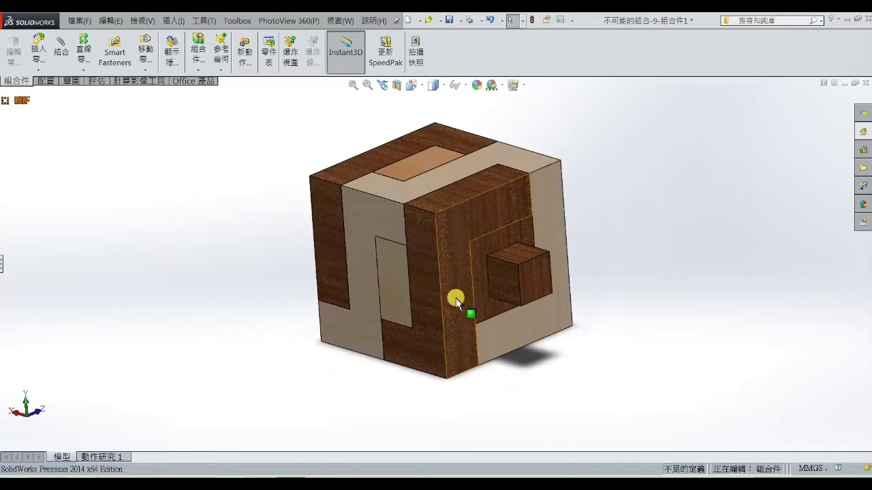
mouse_move(455, 297)
middle_down()
mouse_move(457, 265)
mouse_move(470, 271)
mouse_move(480, 306)
mouse_move(495, 286)
mouse_move(524, 288)
mouse_move(536, 300)
mouse_move(534, 311)
mouse_move(518, 296)
mouse_move(475, 293)
mouse_move(466, 322)
middle_up()
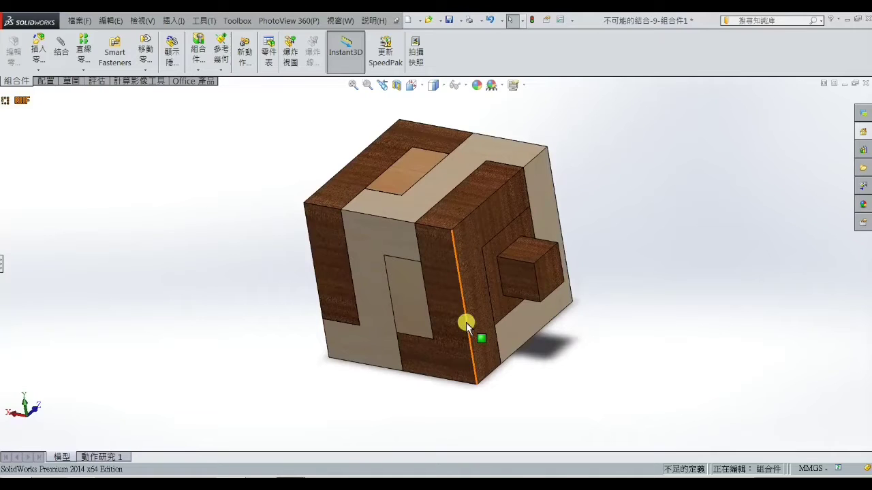
mouse_move(465, 302)
middle_down()
mouse_move(472, 282)
mouse_move(469, 326)
mouse_move(525, 286)
mouse_move(547, 299)
mouse_move(457, 279)
mouse_move(397, 162)
mouse_move(366, 170)
mouse_move(323, 185)
mouse_move(299, 233)
mouse_move(318, 243)
mouse_move(389, 250)
mouse_move(440, 278)
mouse_move(444, 267)
mouse_move(436, 307)
mouse_move(453, 204)
mouse_move(479, 265)
mouse_move(454, 325)
mouse_move(329, 261)
mouse_move(290, 260)
mouse_move(276, 366)
middle_up()
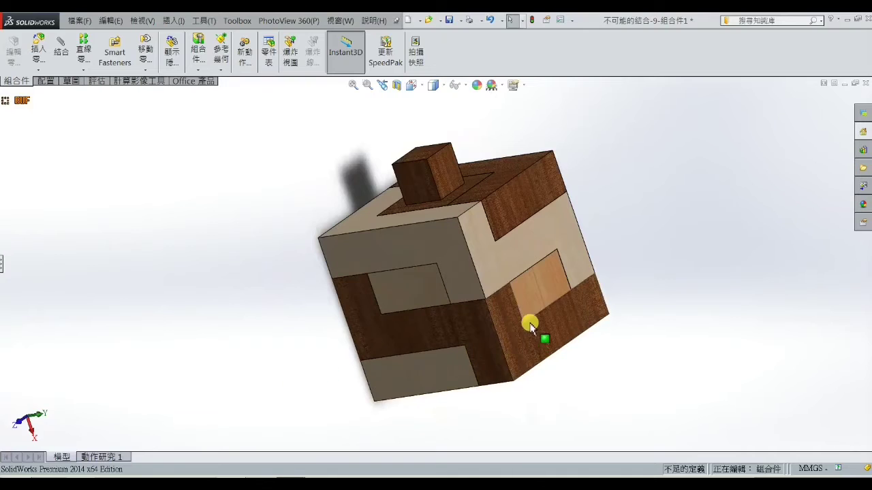
mouse_move(530, 327)
middle_down()
mouse_move(510, 278)
mouse_move(504, 212)
middle_up()
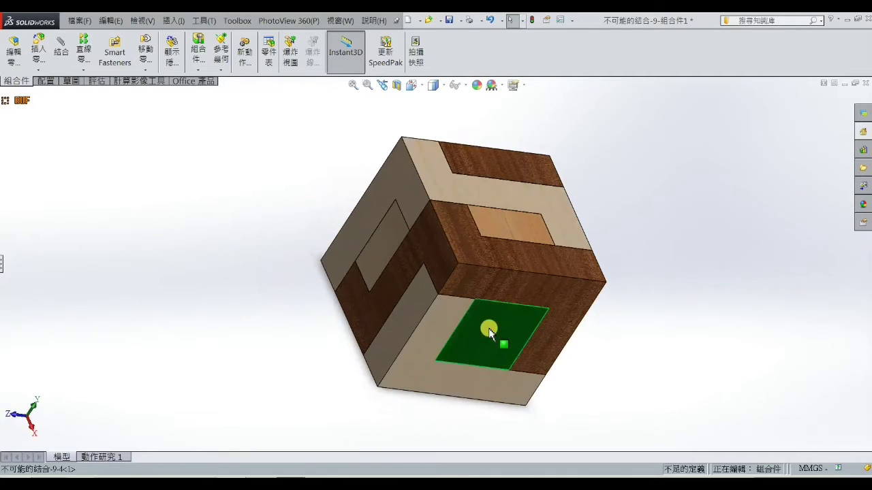
Select an inner left face and an L-shaped piece face, then orbit around them
click(397, 229)
click(460, 243)
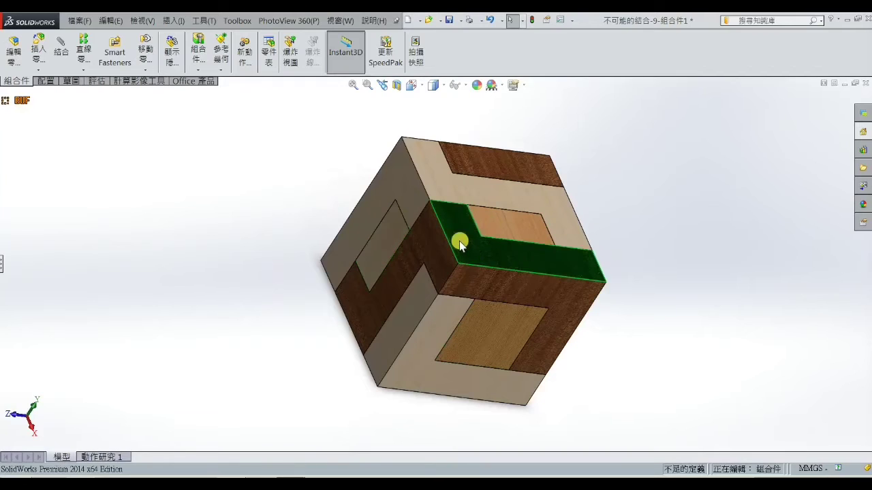
mouse_move(460, 243)
middle_down()
mouse_move(461, 297)
mouse_move(455, 289)
mouse_move(377, 291)
middle_up()
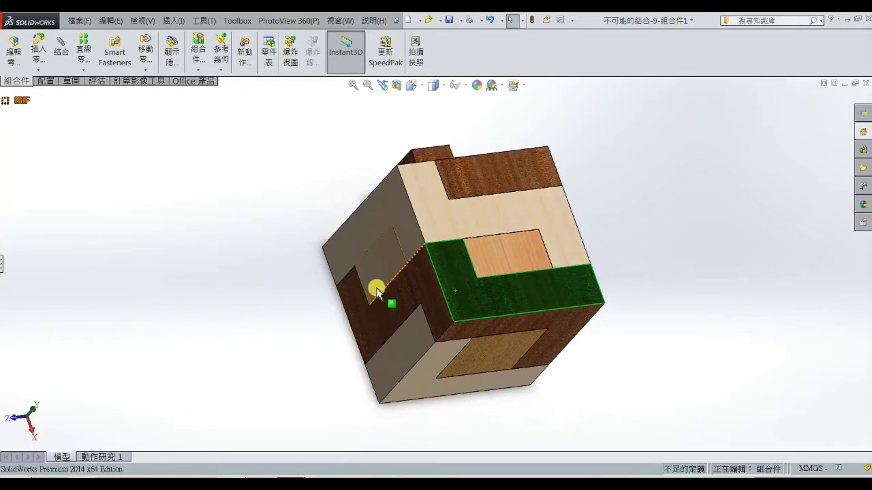
mouse_move(548, 305)
middle_down()
mouse_move(431, 286)
mouse_move(572, 359)
mouse_move(609, 363)
mouse_move(684, 335)
middle_up()
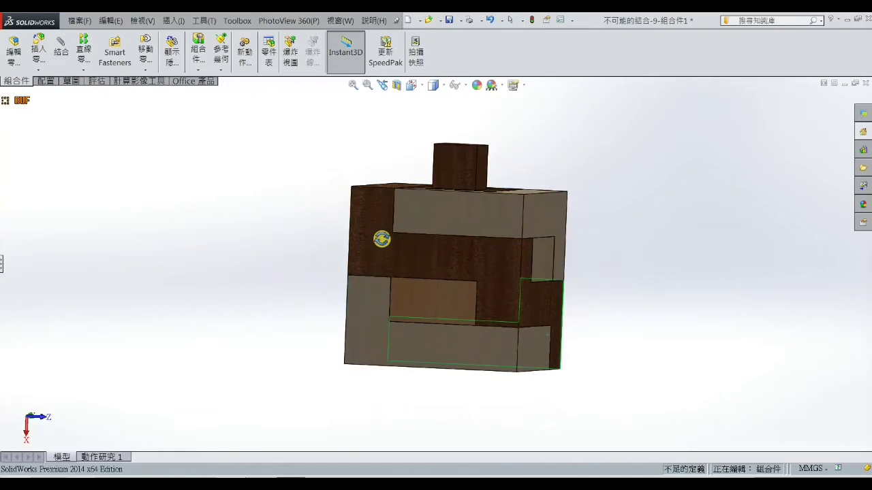
Tilt through top, front and corner views to stand the cube upright, peg on top; select then deselect the peg
middle_drag(382, 239, 385, 268)
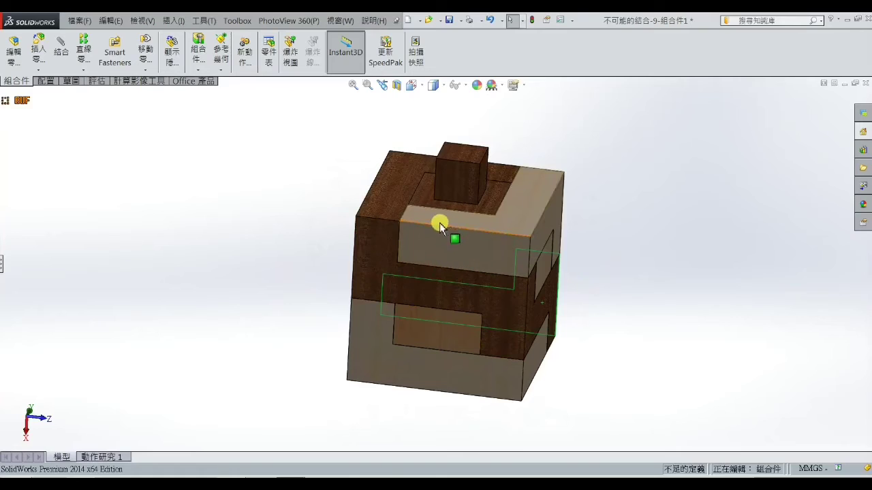
middle_drag(525, 225, 424, 220)
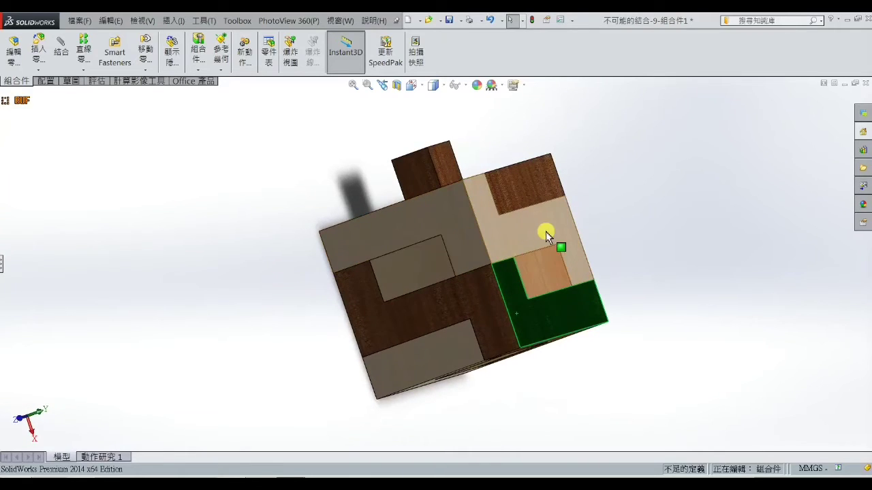
middle_drag(547, 234, 451, 247)
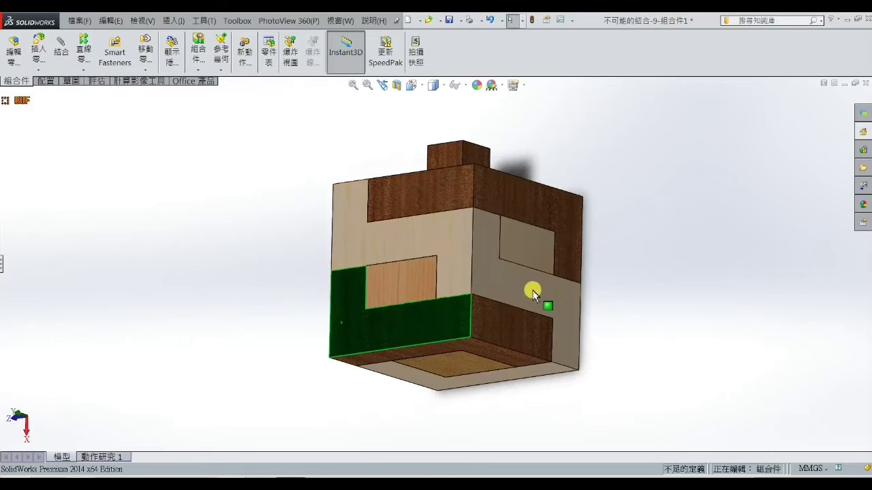
middle_drag(531, 288, 424, 269)
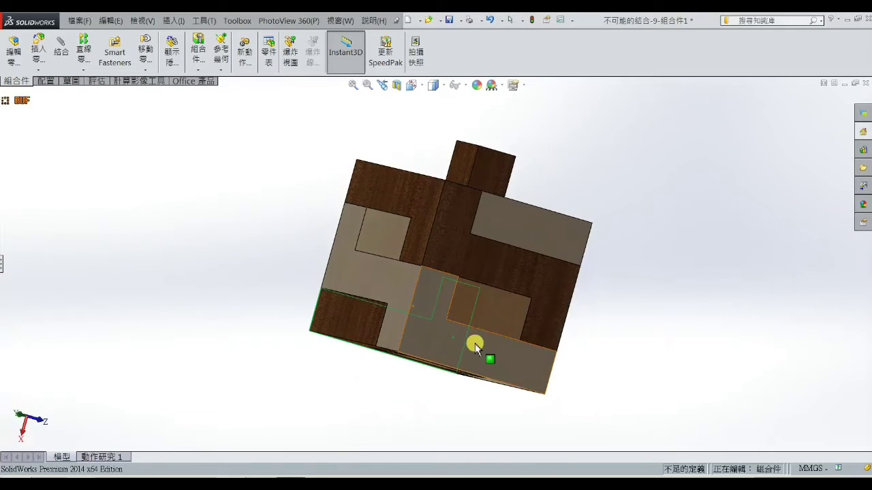
mouse_move(475, 347)
middle_down()
mouse_move(467, 286)
mouse_move(475, 279)
middle_up()
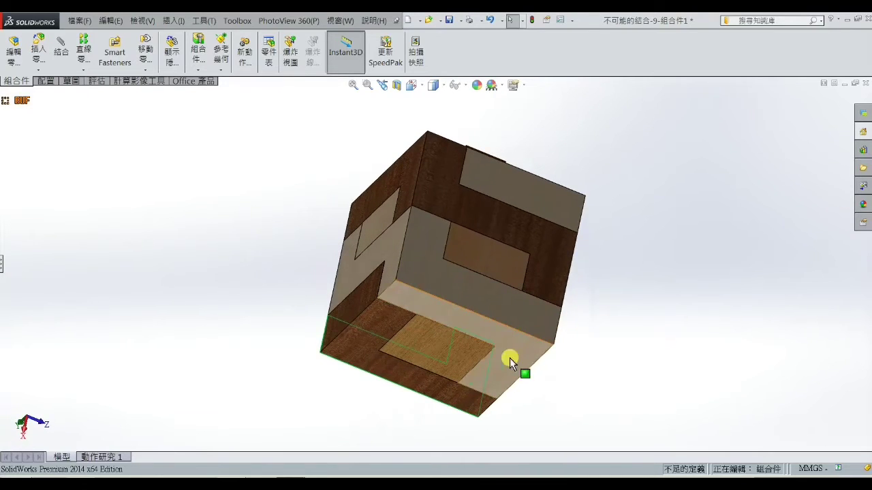
mouse_move(510, 358)
middle_down()
mouse_move(473, 306)
mouse_move(480, 421)
middle_up()
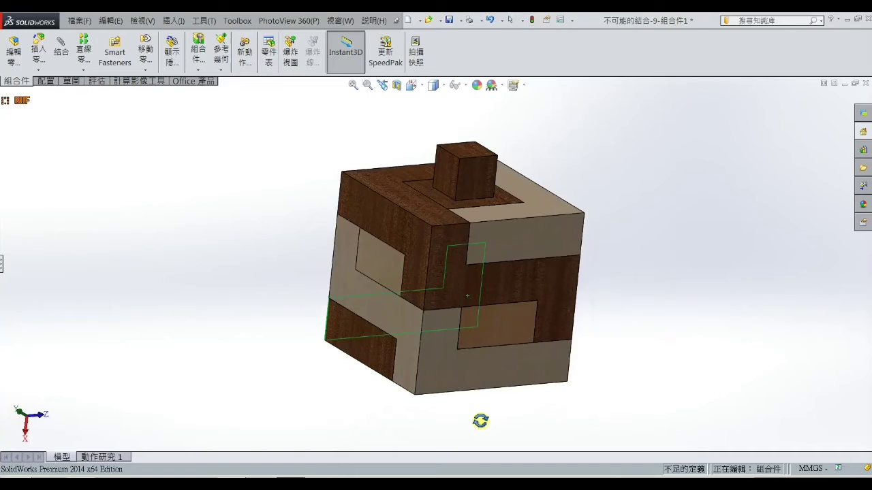
click(480, 188)
click(564, 185)
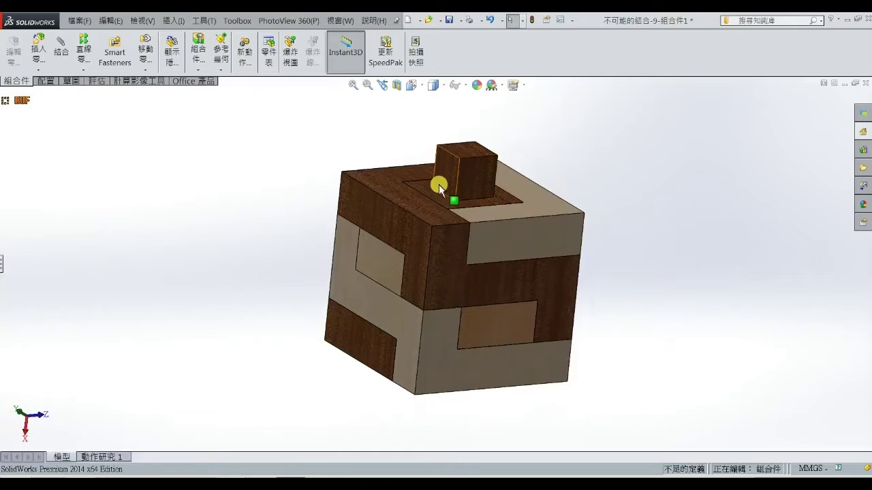
Orbit the cube past its remaining corners and faces, through an upright isometric view and onto its side
mouse_move(611, 213)
middle_down()
mouse_move(600, 241)
mouse_move(541, 208)
mouse_move(475, 226)
mouse_move(463, 274)
mouse_move(491, 296)
mouse_move(539, 274)
mouse_move(584, 278)
mouse_move(603, 309)
mouse_move(602, 339)
mouse_move(619, 303)
mouse_move(693, 286)
mouse_move(703, 238)
mouse_move(695, 256)
middle_up()
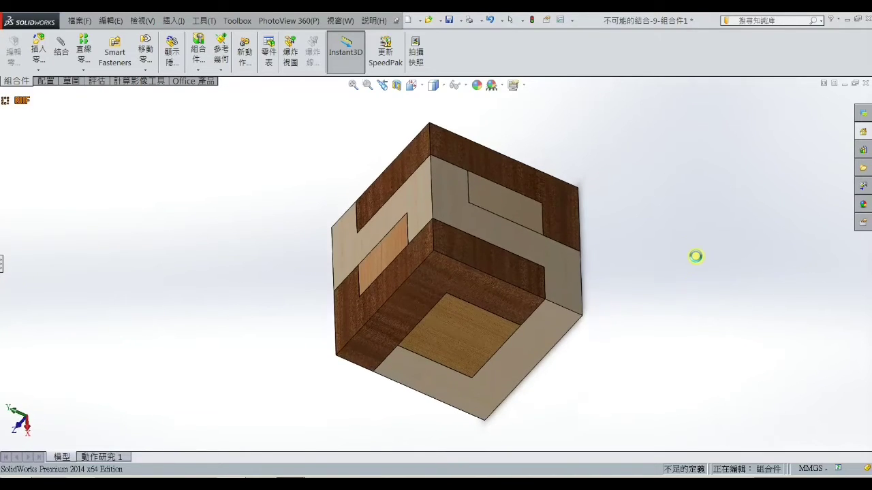
mouse_move(607, 278)
middle_down()
mouse_move(563, 311)
mouse_move(421, 334)
mouse_move(452, 316)
mouse_move(456, 297)
mouse_move(426, 313)
mouse_move(430, 329)
mouse_move(467, 298)
mouse_move(527, 328)
middle_up()
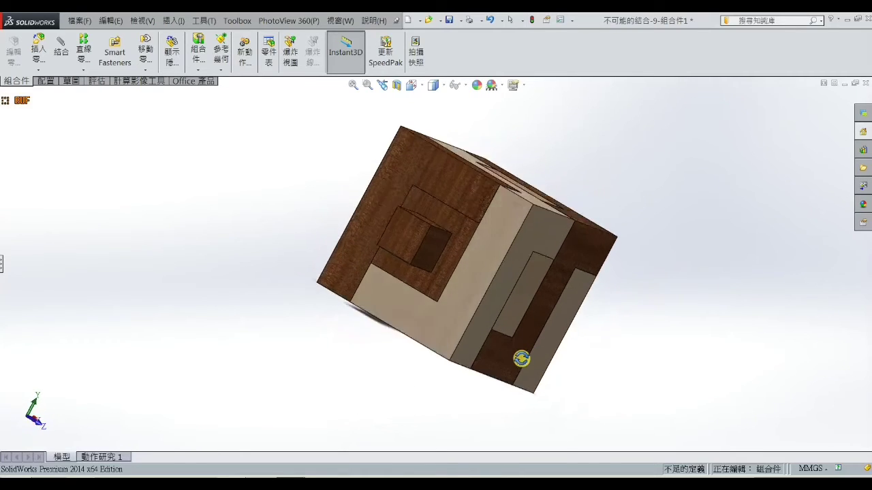
mouse_move(572, 257)
middle_down()
mouse_move(494, 249)
mouse_move(453, 270)
mouse_move(457, 300)
mouse_move(470, 279)
mouse_move(525, 257)
middle_up()
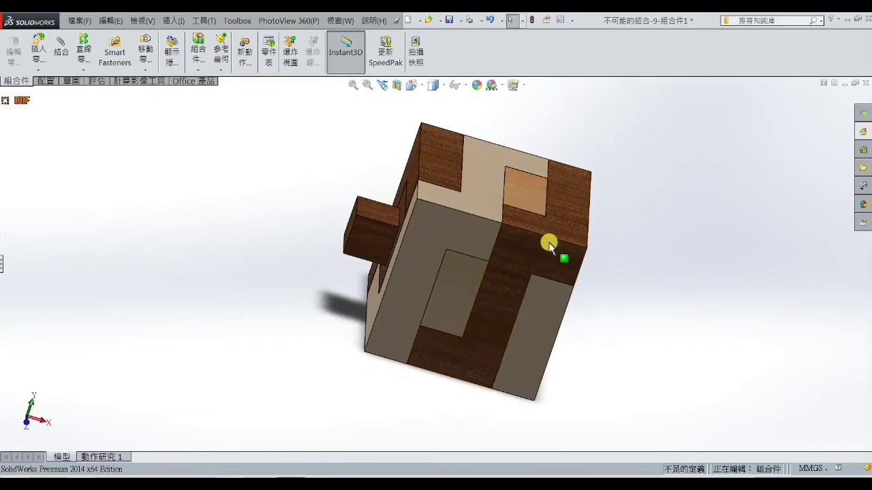
mouse_move(549, 246)
middle_down()
mouse_move(502, 233)
mouse_move(502, 259)
mouse_move(529, 241)
mouse_move(549, 238)
mouse_move(552, 250)
mouse_move(391, 249)
mouse_move(341, 284)
mouse_move(327, 310)
middle_up()
mouse_move(485, 328)
middle_down()
mouse_move(473, 299)
mouse_move(465, 205)
mouse_move(532, 173)
mouse_move(551, 225)
mouse_move(459, 250)
mouse_move(459, 267)
mouse_move(514, 252)
mouse_move(496, 264)
middle_up()
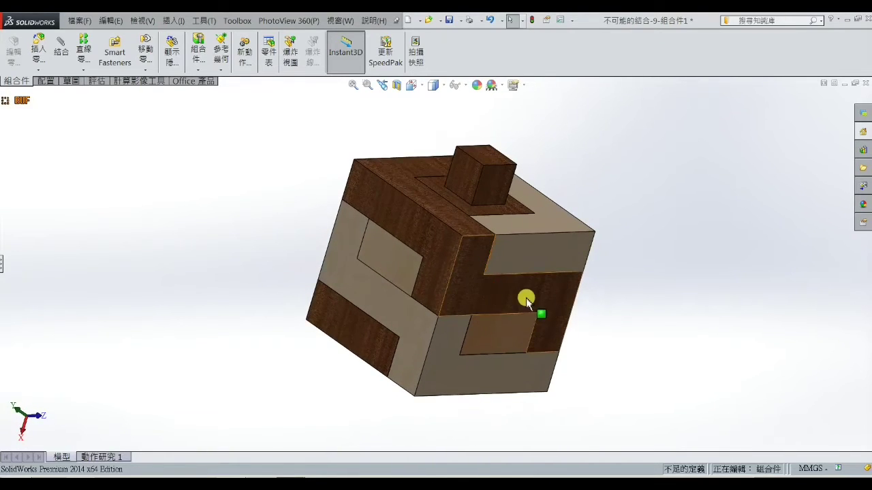
mouse_move(526, 299)
middle_down()
mouse_move(481, 279)
mouse_move(434, 273)
mouse_move(407, 280)
mouse_move(404, 298)
mouse_move(414, 317)
mouse_move(448, 333)
middle_up()
mouse_move(406, 305)
middle_down()
mouse_move(427, 321)
mouse_move(415, 311)
mouse_move(425, 311)
mouse_move(391, 307)
mouse_move(402, 320)
middle_up()
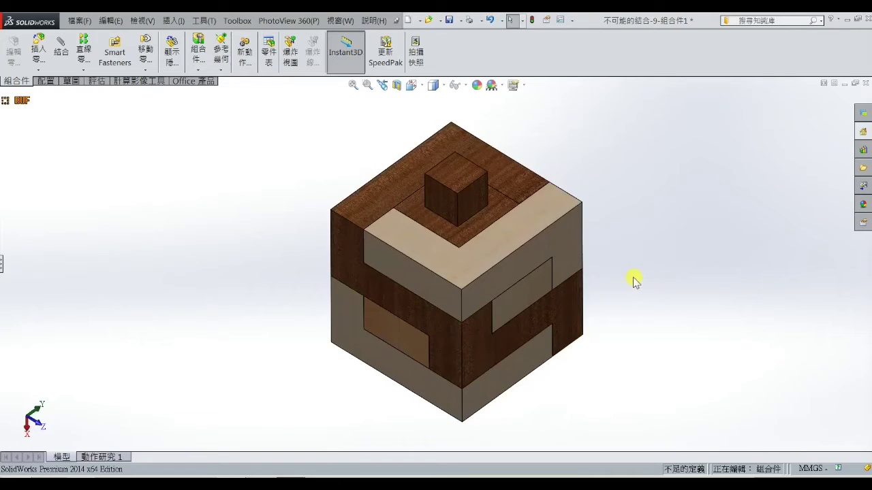
Tumble the cube through diamond-corner, upright-peg and left-face views until the S-shaped groove shows
mouse_move(644, 276)
middle_down()
mouse_move(648, 239)
mouse_move(640, 249)
mouse_move(547, 261)
mouse_move(418, 334)
mouse_move(441, 318)
middle_up()
mouse_move(493, 325)
middle_down()
mouse_move(490, 306)
mouse_move(440, 282)
mouse_move(384, 284)
mouse_move(369, 319)
mouse_move(379, 354)
middle_up()
mouse_move(473, 307)
middle_down()
mouse_move(445, 297)
mouse_move(418, 249)
mouse_move(388, 248)
mouse_move(365, 261)
mouse_move(366, 298)
mouse_move(424, 279)
mouse_move(462, 290)
mouse_move(473, 331)
mouse_move(466, 346)
middle_up()
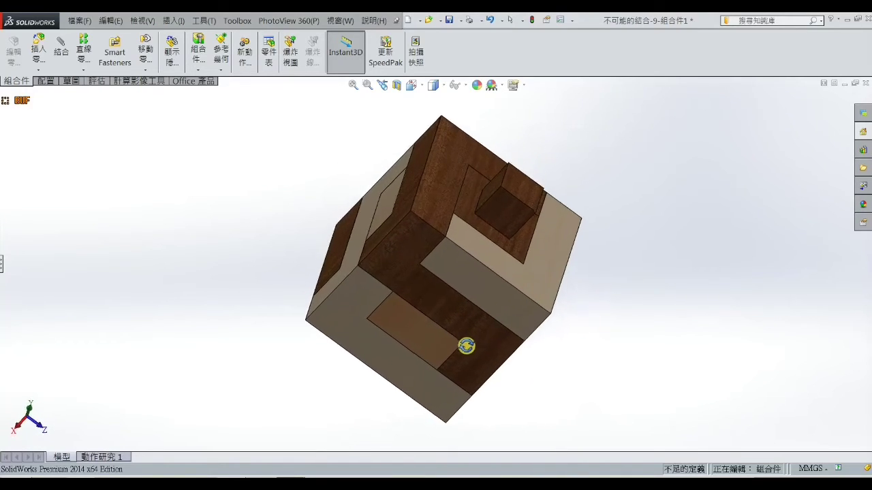
mouse_move(613, 325)
middle_down()
mouse_move(594, 270)
mouse_move(606, 317)
mouse_move(593, 270)
mouse_move(551, 274)
middle_up()
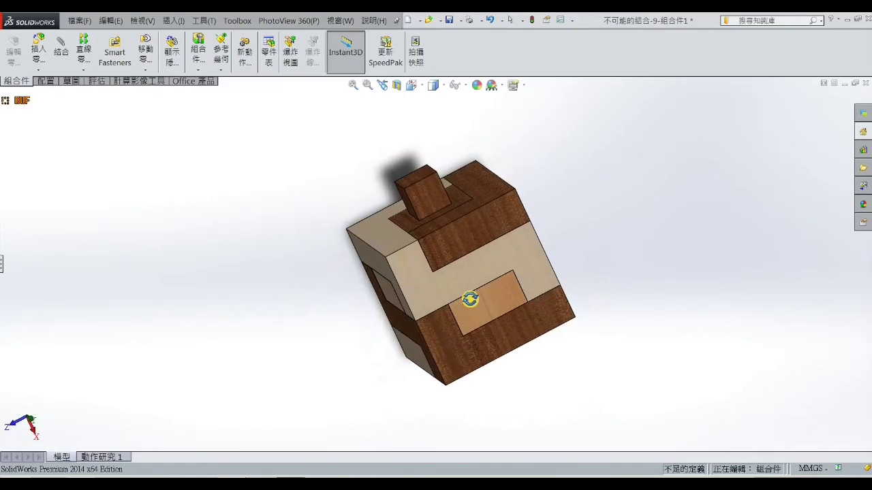
mouse_move(470, 300)
middle_down()
mouse_move(496, 283)
mouse_move(492, 316)
middle_up()
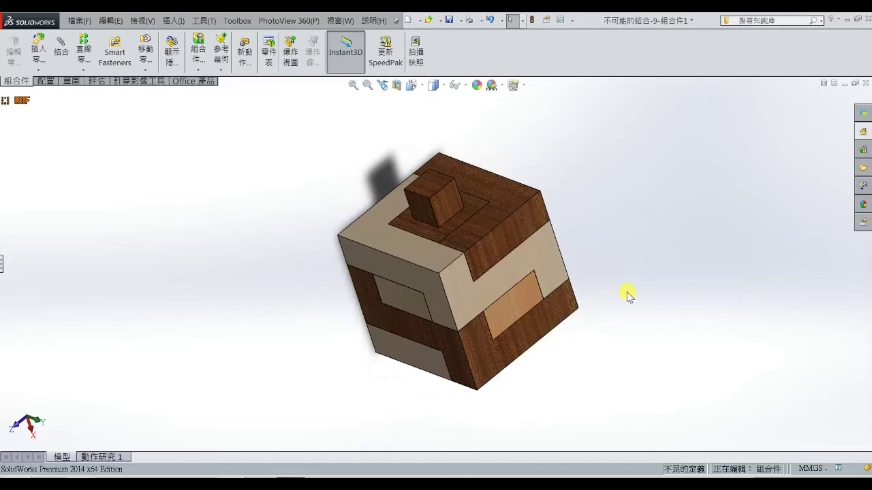
mouse_move(631, 276)
middle_down()
mouse_move(686, 254)
mouse_move(619, 277)
mouse_move(624, 320)
middle_up()
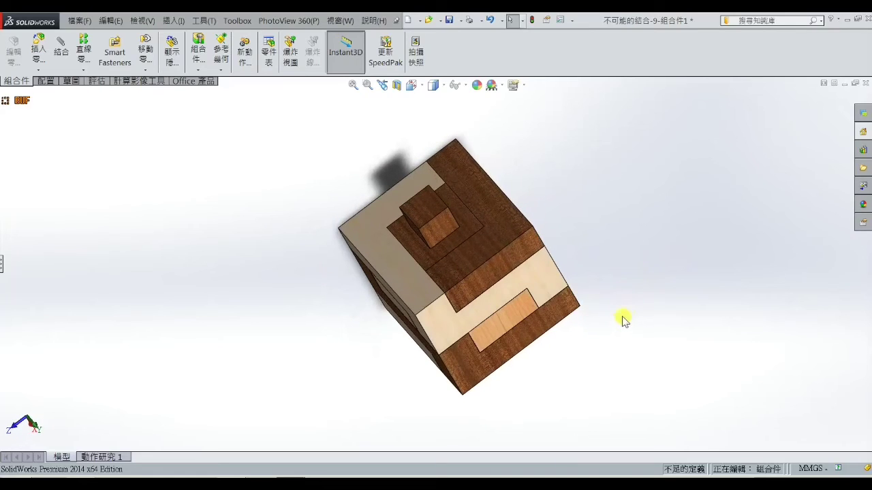
mouse_move(625, 280)
middle_down()
mouse_move(590, 257)
mouse_move(558, 257)
mouse_move(541, 272)
mouse_move(539, 297)
mouse_move(554, 280)
mouse_move(613, 263)
mouse_move(634, 298)
mouse_move(588, 323)
mouse_move(491, 285)
mouse_move(393, 314)
mouse_move(381, 289)
mouse_move(368, 316)
mouse_move(337, 329)
mouse_move(487, 280)
mouse_move(474, 303)
mouse_move(407, 331)
mouse_move(469, 300)
middle_up()
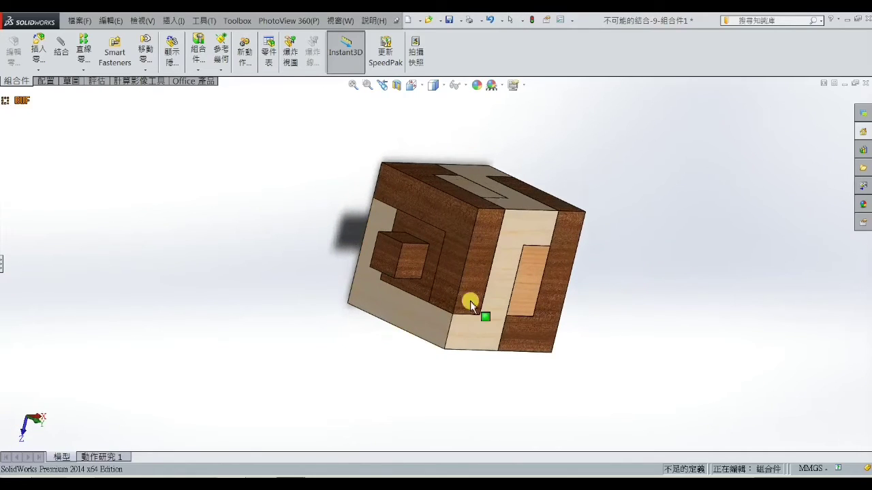
mouse_move(519, 227)
middle_down()
mouse_move(500, 298)
mouse_move(522, 273)
mouse_move(531, 292)
mouse_move(530, 306)
mouse_move(486, 272)
mouse_move(554, 290)
mouse_move(606, 265)
mouse_move(609, 249)
mouse_move(488, 247)
mouse_move(510, 293)
mouse_move(549, 255)
mouse_move(606, 253)
mouse_move(619, 273)
mouse_move(502, 249)
mouse_move(490, 271)
mouse_move(506, 308)
mouse_move(503, 271)
middle_up()
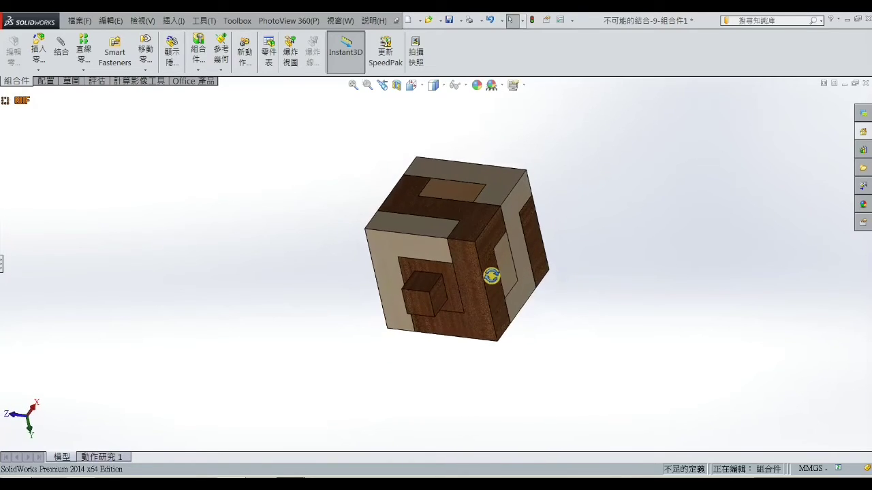
Zoom out and back in, orbiting to a peg-top-right view that reveals the stepped face
scroll(484, 235, down, 2)
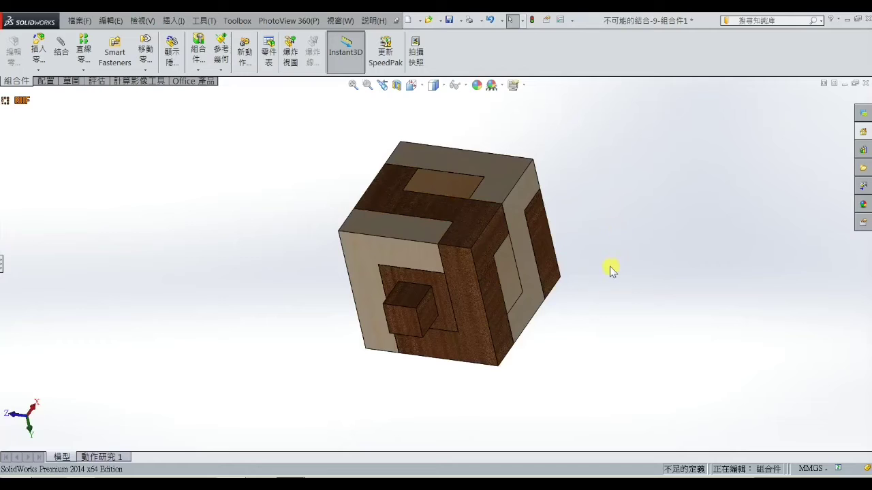
mouse_move(522, 290)
middle_down()
mouse_move(582, 289)
mouse_move(508, 293)
mouse_move(471, 323)
mouse_move(511, 373)
middle_up()
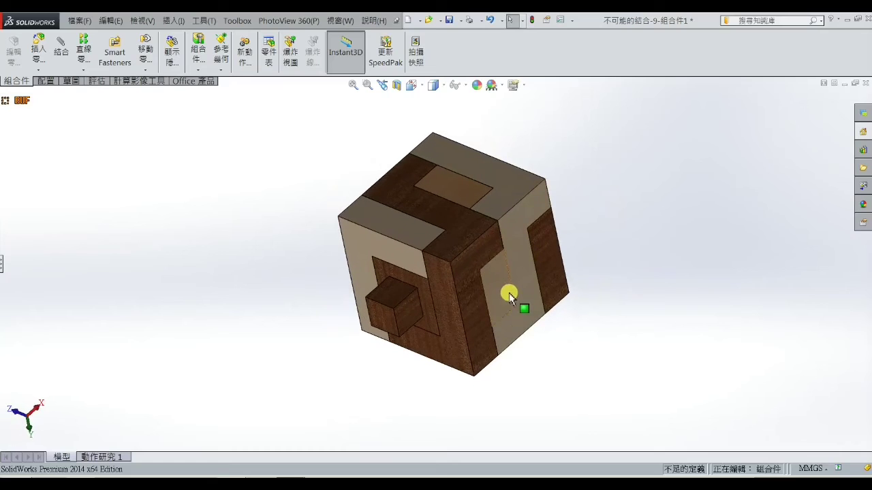
scroll(509, 297, up, 3)
mouse_move(460, 251)
middle_down()
mouse_move(440, 250)
mouse_move(447, 269)
mouse_move(460, 257)
mouse_move(521, 279)
mouse_move(419, 262)
mouse_move(525, 253)
mouse_move(564, 280)
mouse_move(524, 285)
mouse_move(479, 238)
mouse_move(389, 213)
mouse_move(306, 290)
mouse_move(449, 302)
middle_up()
mouse_move(501, 289)
middle_down()
mouse_move(389, 296)
mouse_move(374, 306)
mouse_move(379, 271)
mouse_move(348, 248)
mouse_move(364, 230)
middle_up()
mouse_move(463, 357)
middle_down()
mouse_move(436, 302)
mouse_move(467, 292)
mouse_move(453, 315)
mouse_move(460, 336)
middle_up()
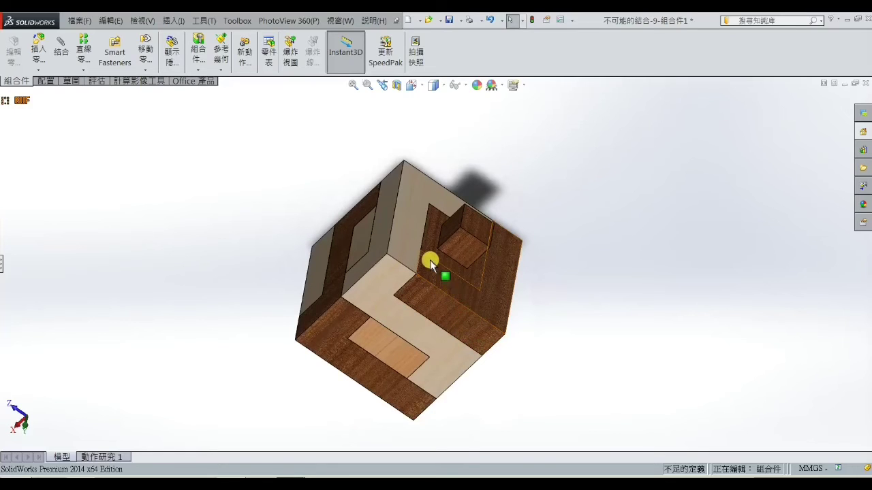
mouse_move(506, 318)
middle_down()
mouse_move(452, 332)
mouse_move(427, 289)
mouse_move(383, 306)
mouse_move(415, 321)
mouse_move(512, 336)
mouse_move(577, 369)
mouse_move(601, 359)
mouse_move(475, 339)
mouse_move(461, 343)
mouse_move(469, 357)
middle_up()
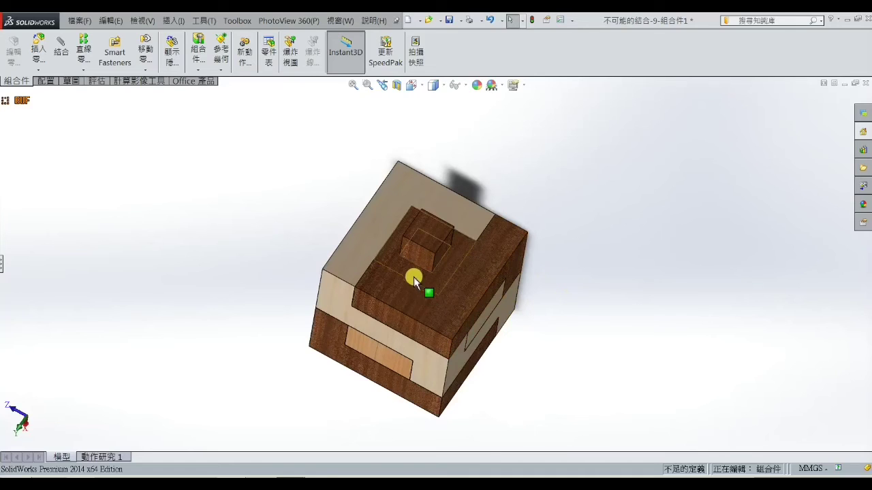
Orbit the cube once more for a final view from above
mouse_move(449, 322)
middle_down()
mouse_move(539, 294)
mouse_move(473, 301)
mouse_move(444, 316)
mouse_move(434, 335)
mouse_move(474, 332)
mouse_move(422, 280)
mouse_move(432, 277)
mouse_move(405, 284)
mouse_move(436, 294)
mouse_move(440, 282)
mouse_move(439, 294)
middle_up()
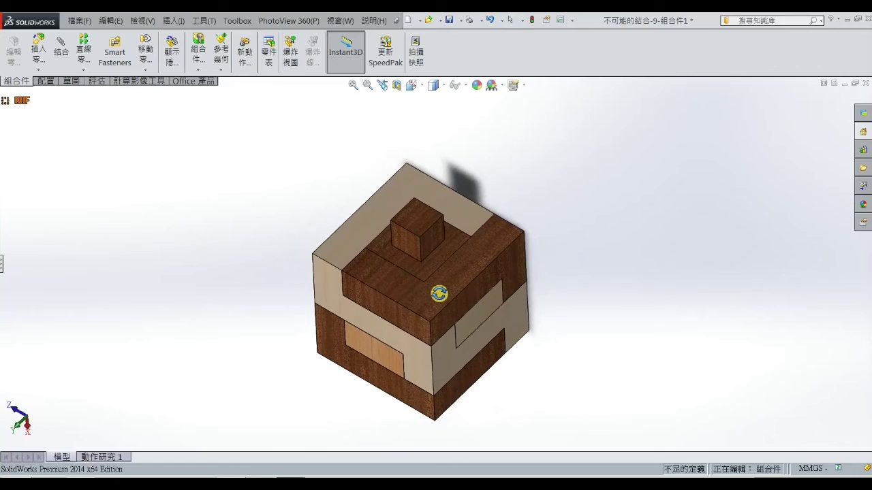